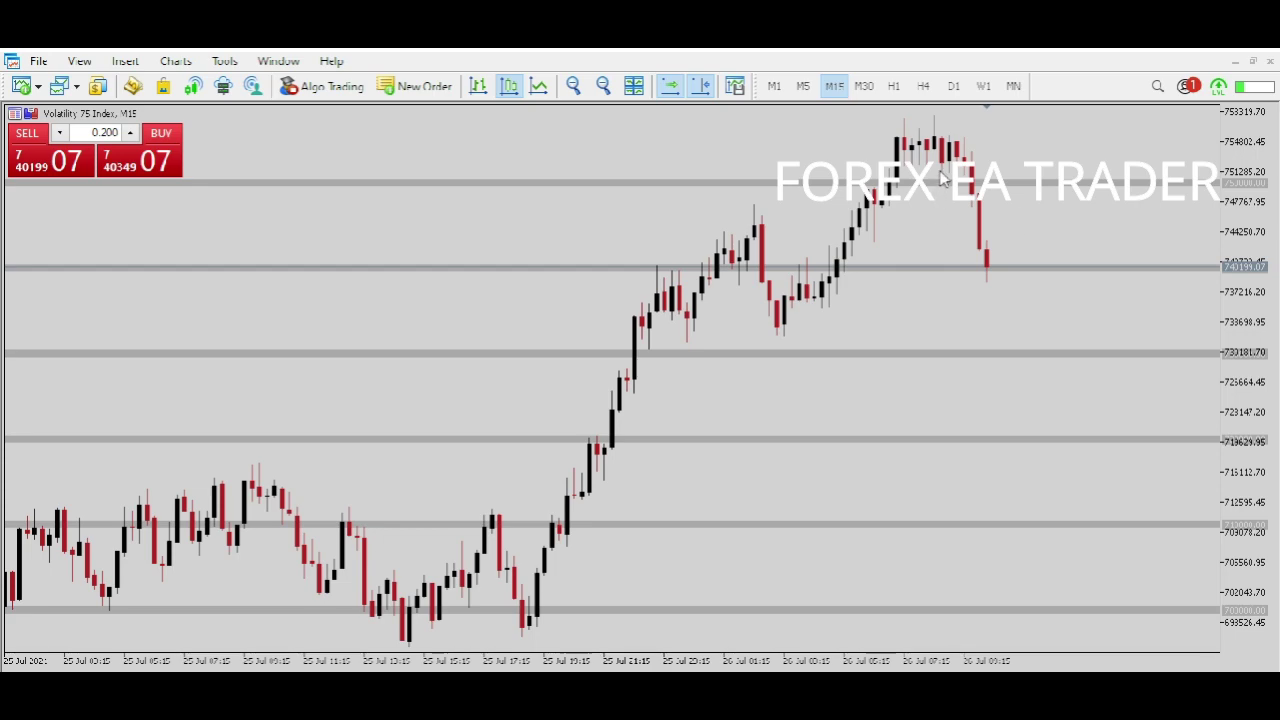
pyautogui.rightClick(808, 97)
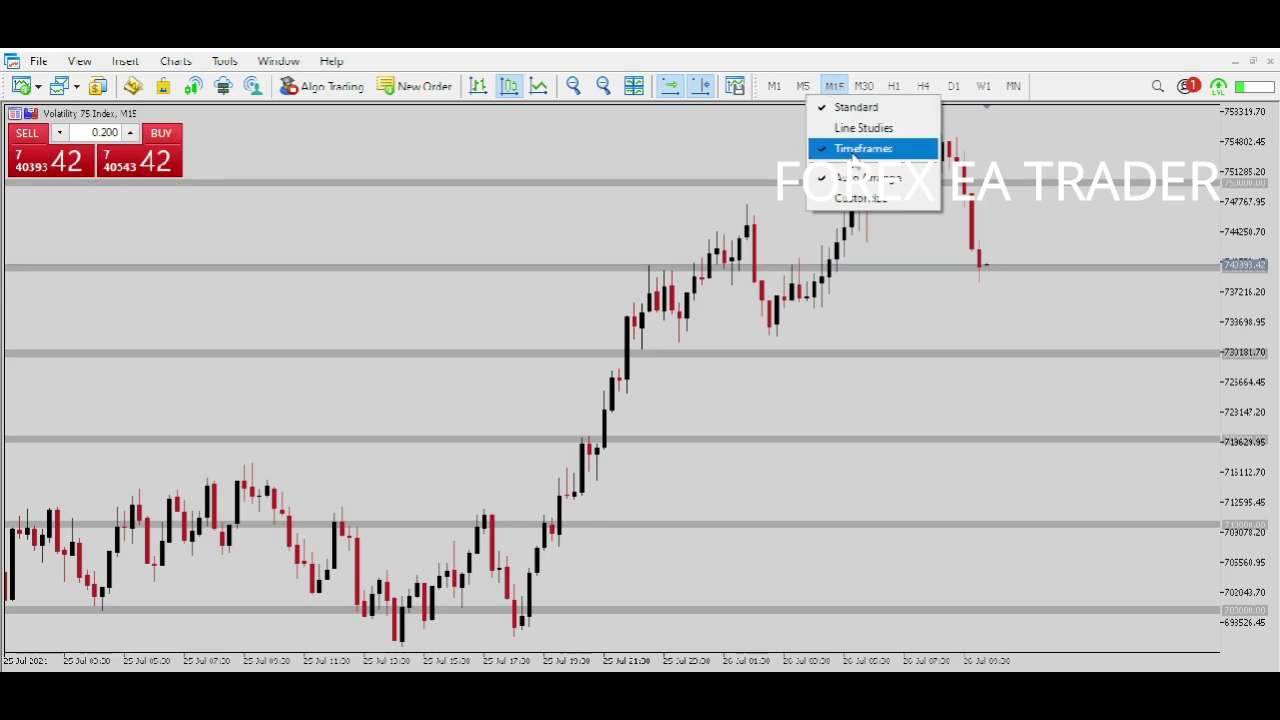
pyautogui.click(796, 60)
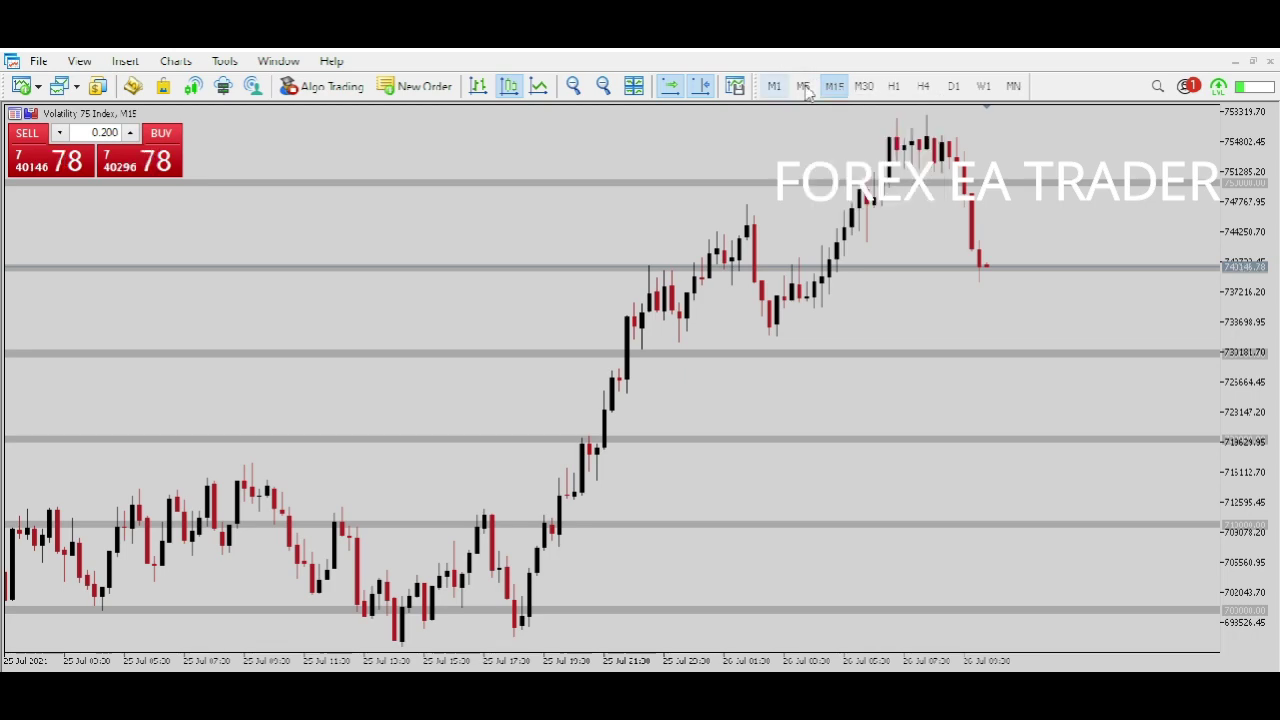
pyautogui.rightClick(591, 93)
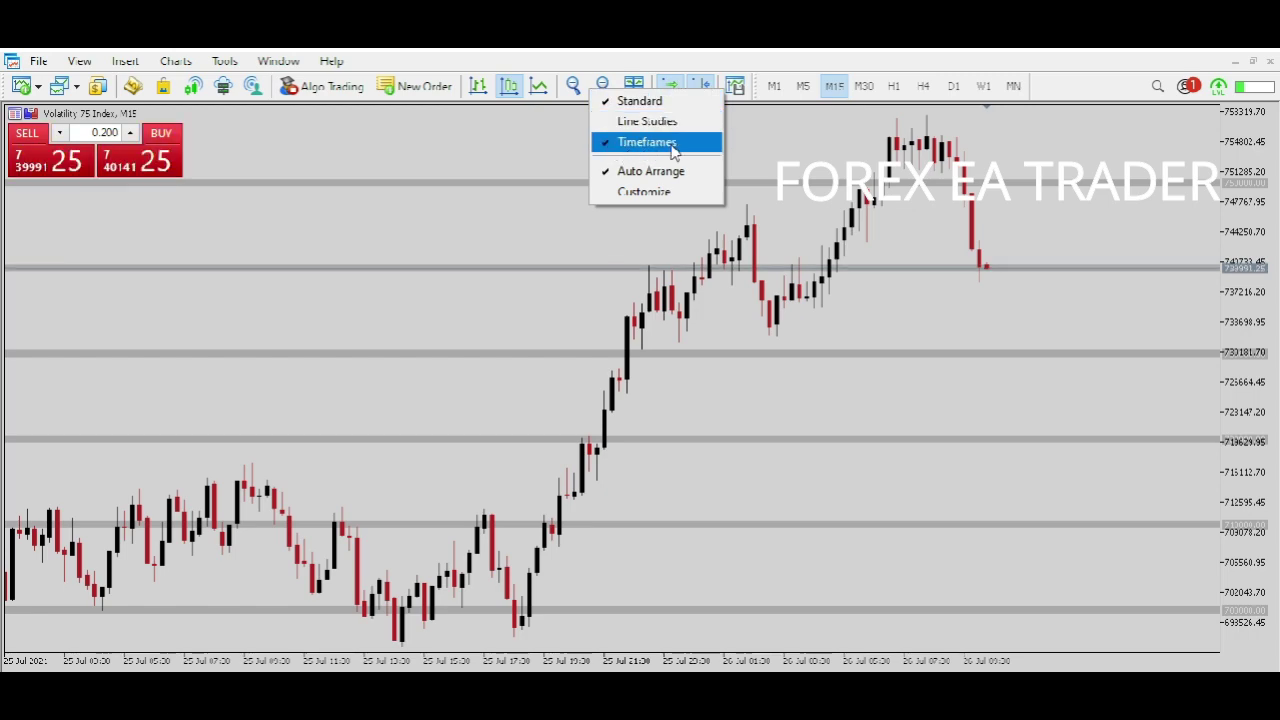
pyautogui.click(770, 88)
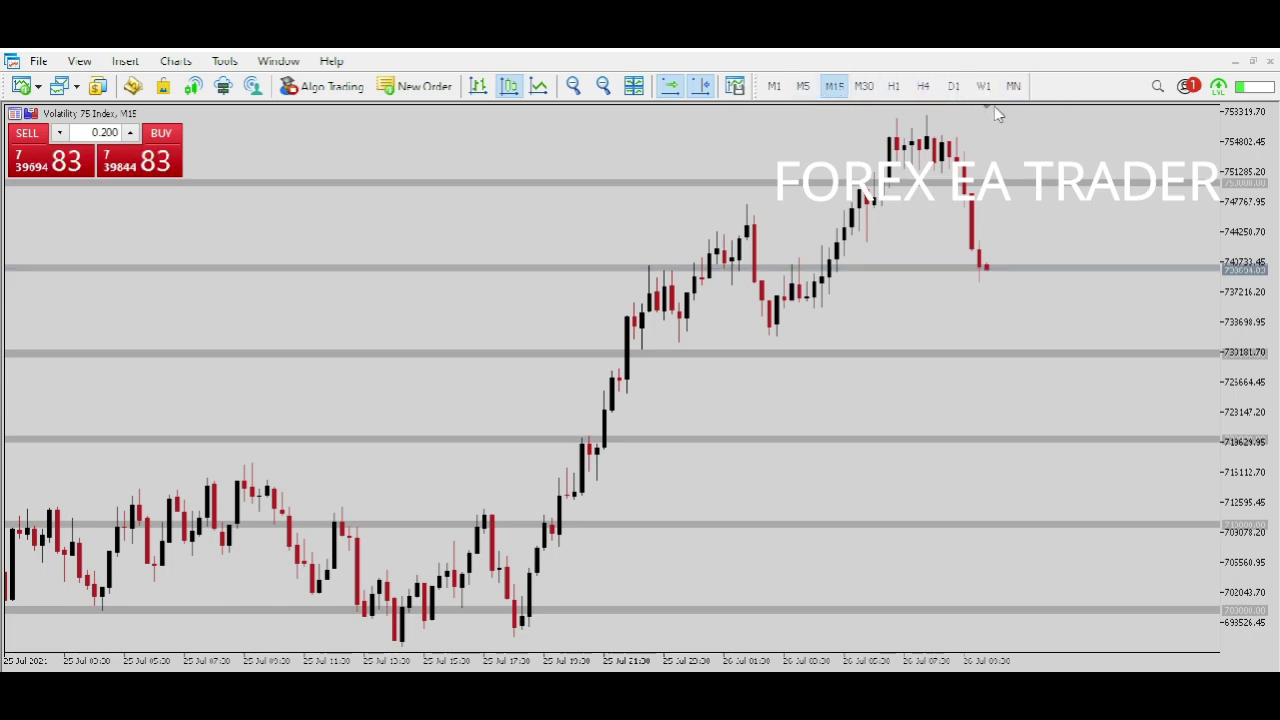
# Open the timeframes toolbar customization and remove the 30 Minutes button from the selected buttons.
pyautogui.rightClick(937, 90)
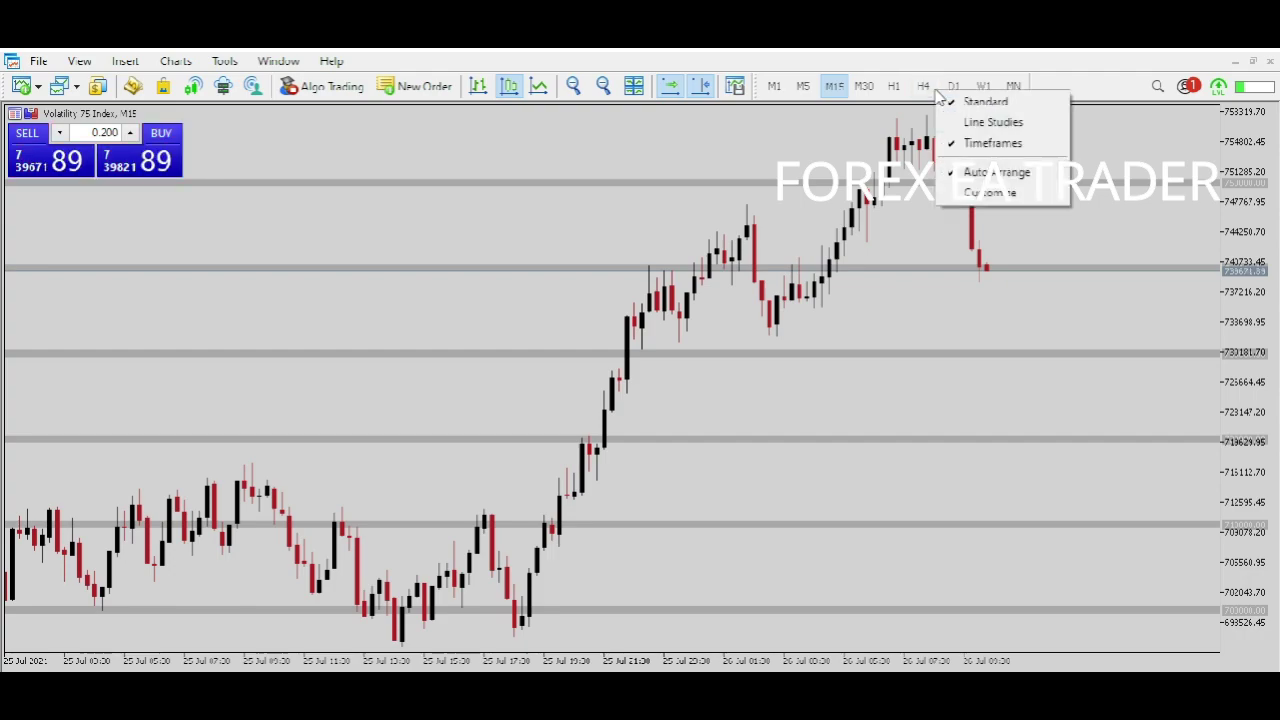
pyautogui.click(966, 194)
pyautogui.moveTo(817, 244); pyautogui.dragTo(829, 199)
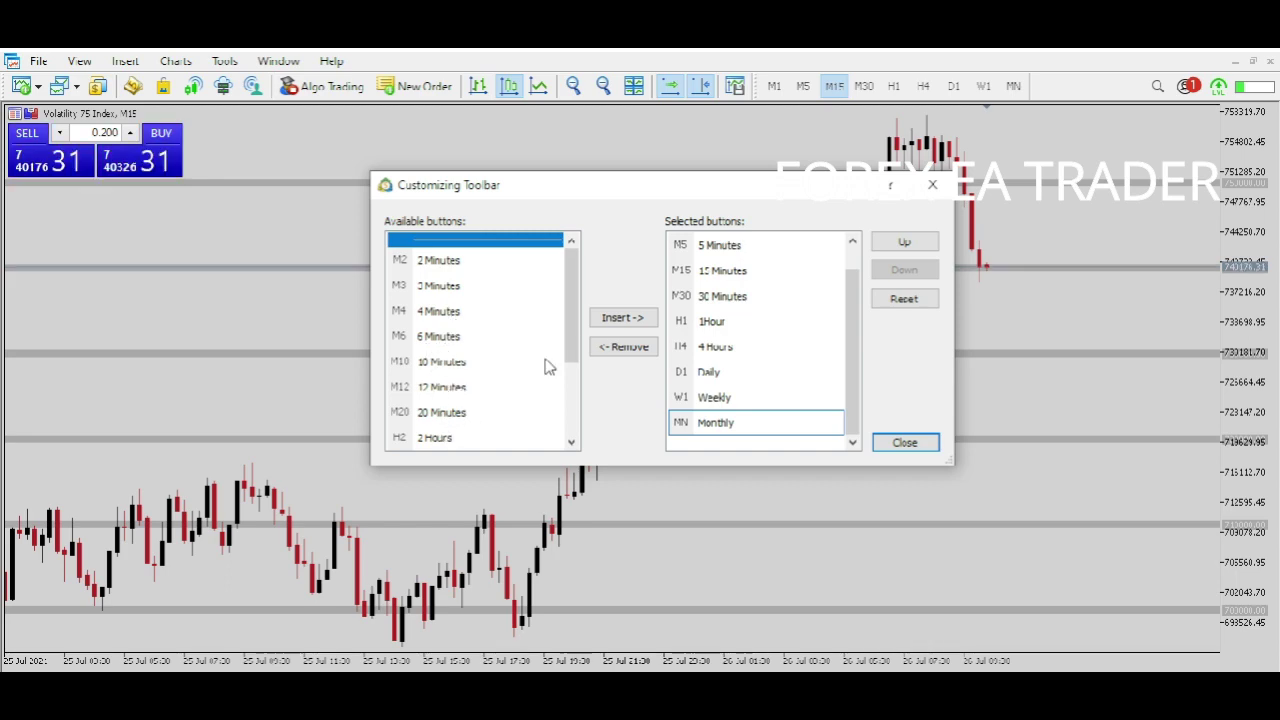
pyautogui.moveTo(567, 338); pyautogui.dragTo(567, 435)
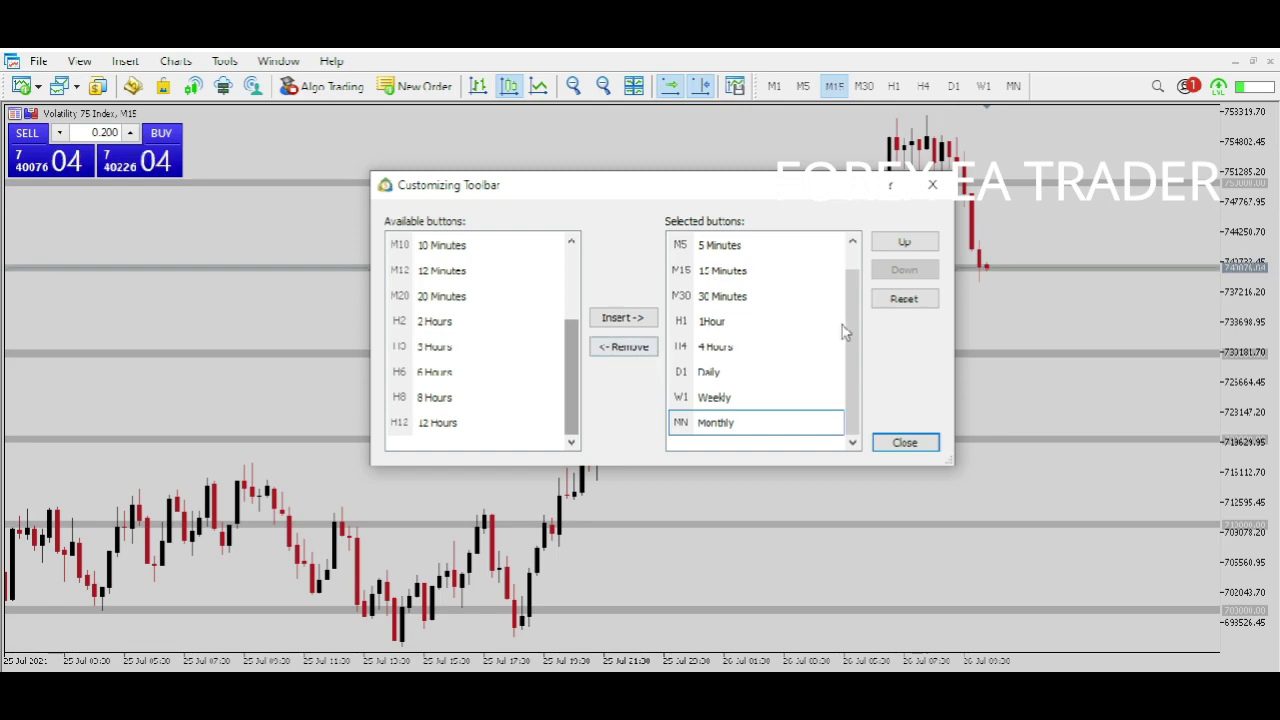
pyautogui.moveTo(849, 337); pyautogui.dragTo(857, 313)
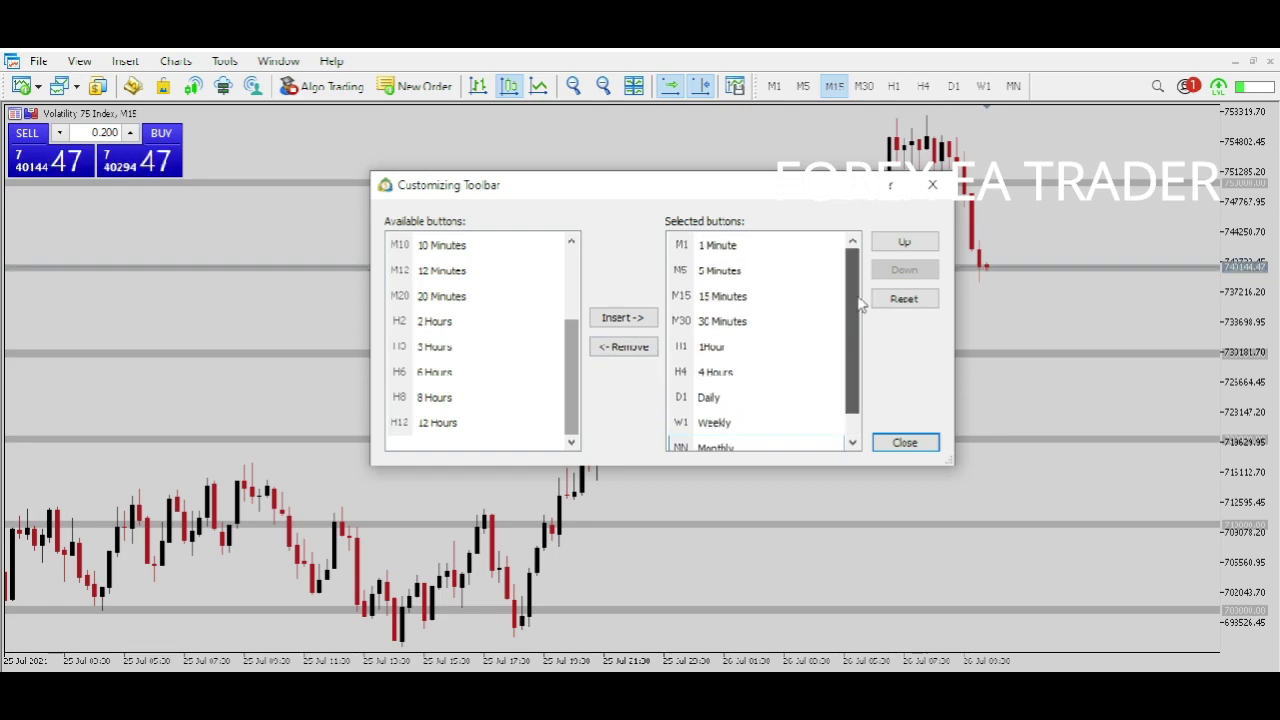
pyautogui.click(723, 323)
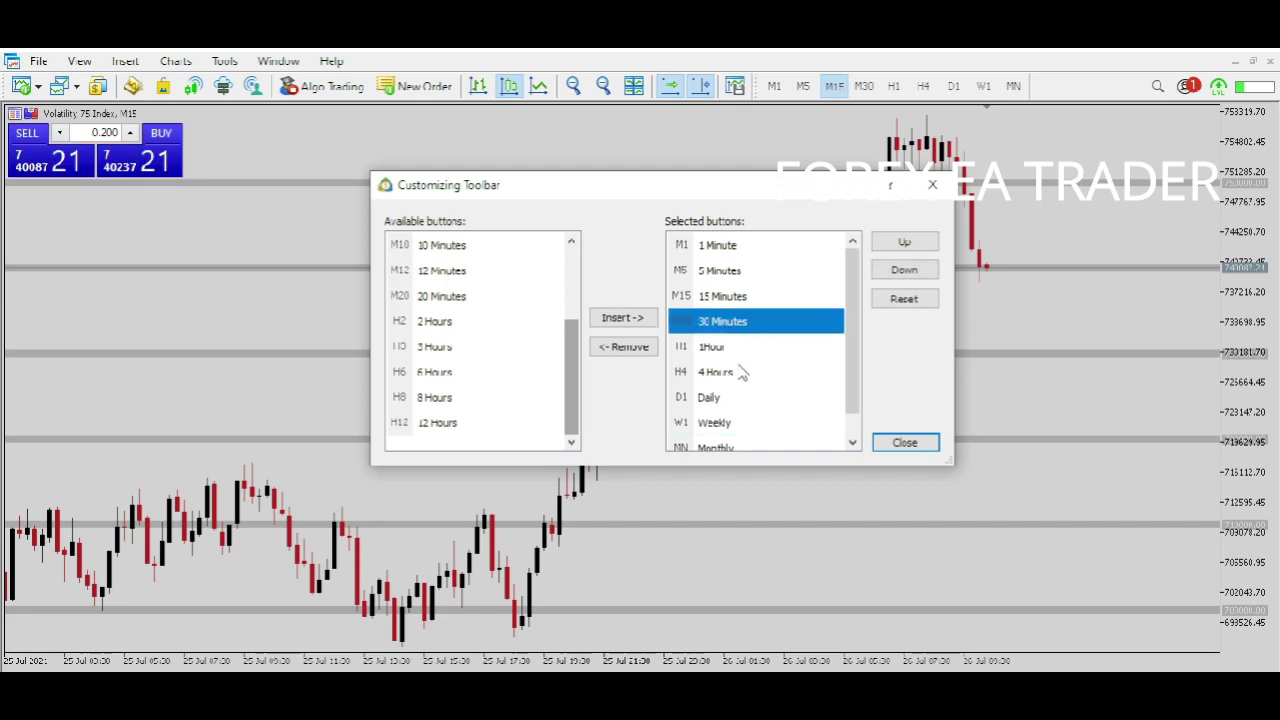
pyautogui.click(620, 350)
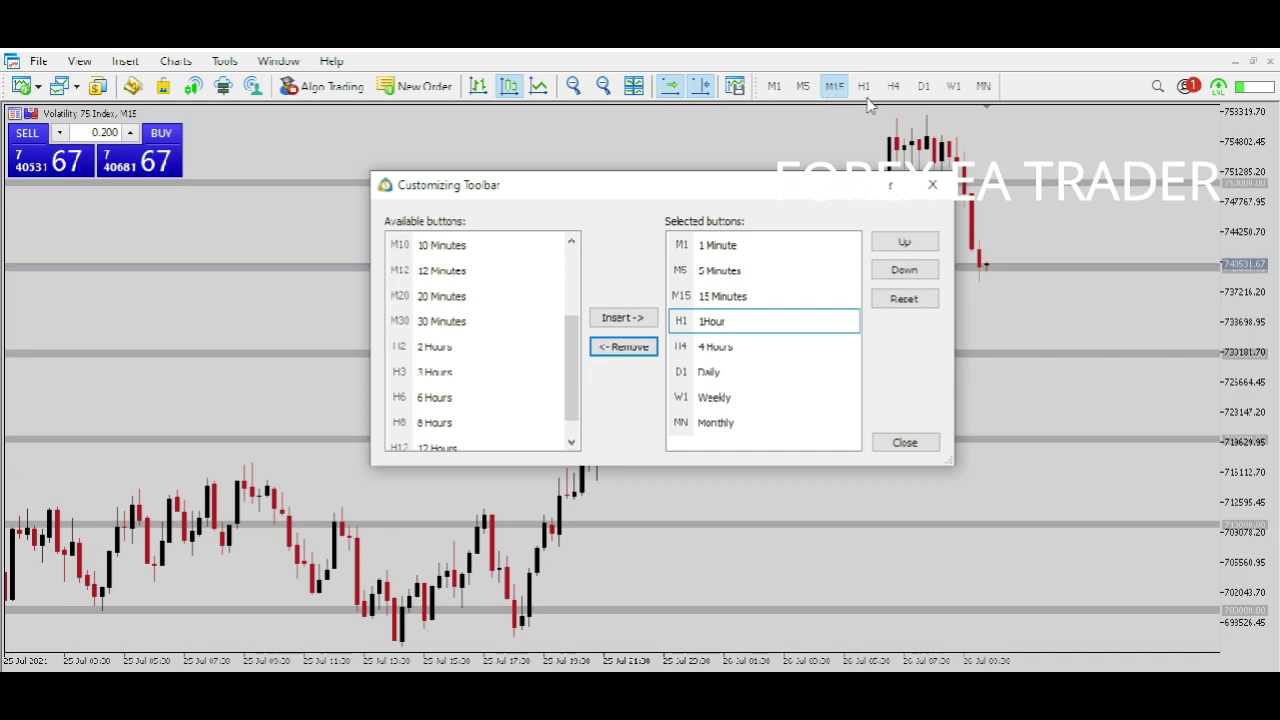
# Add the 2 Hours, 6 Hours, 8 Hours and 12 Hours buttons to the timeframes toolbar and remove the 15 Minutes button.
pyautogui.click(437, 352)
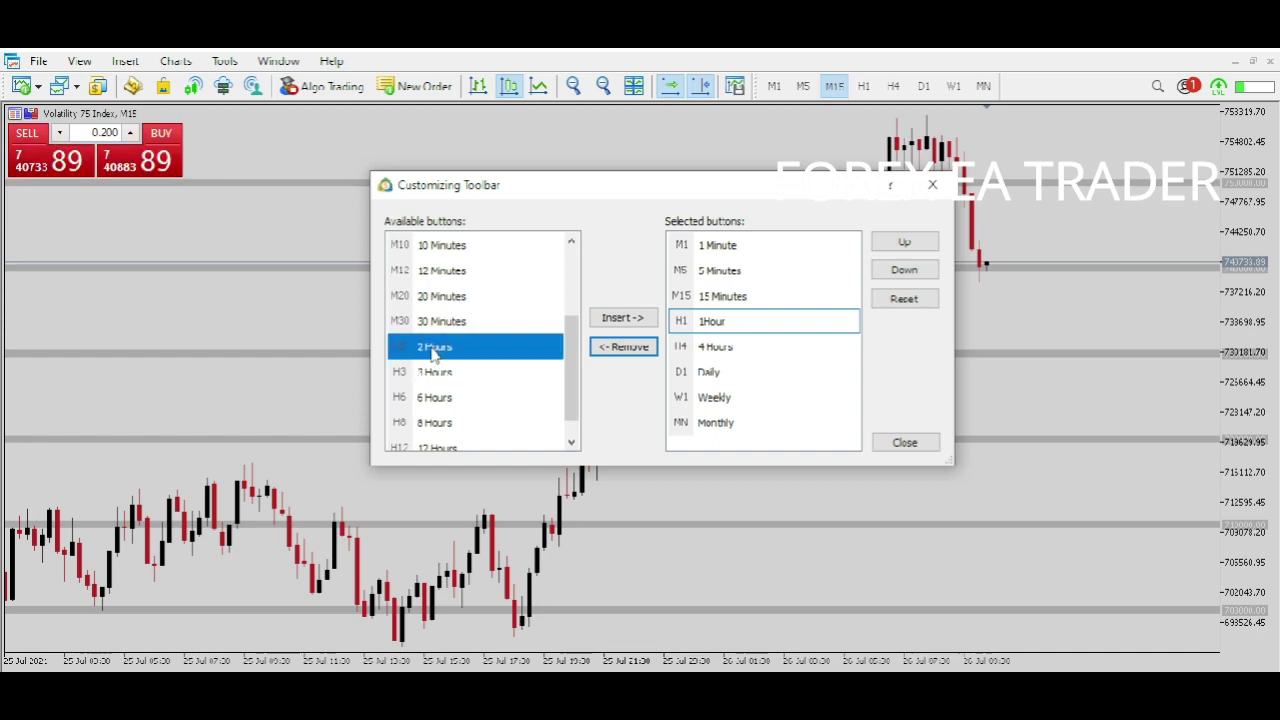
pyautogui.click(622, 318)
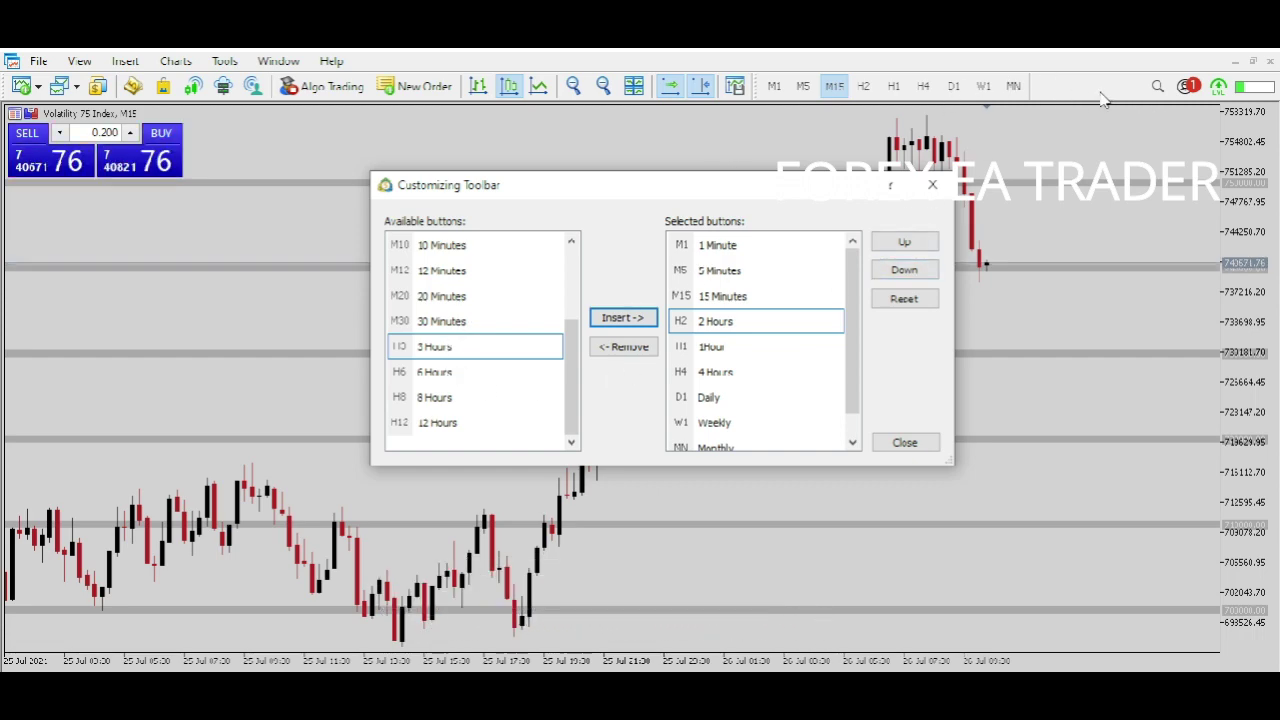
pyautogui.click(500, 374)
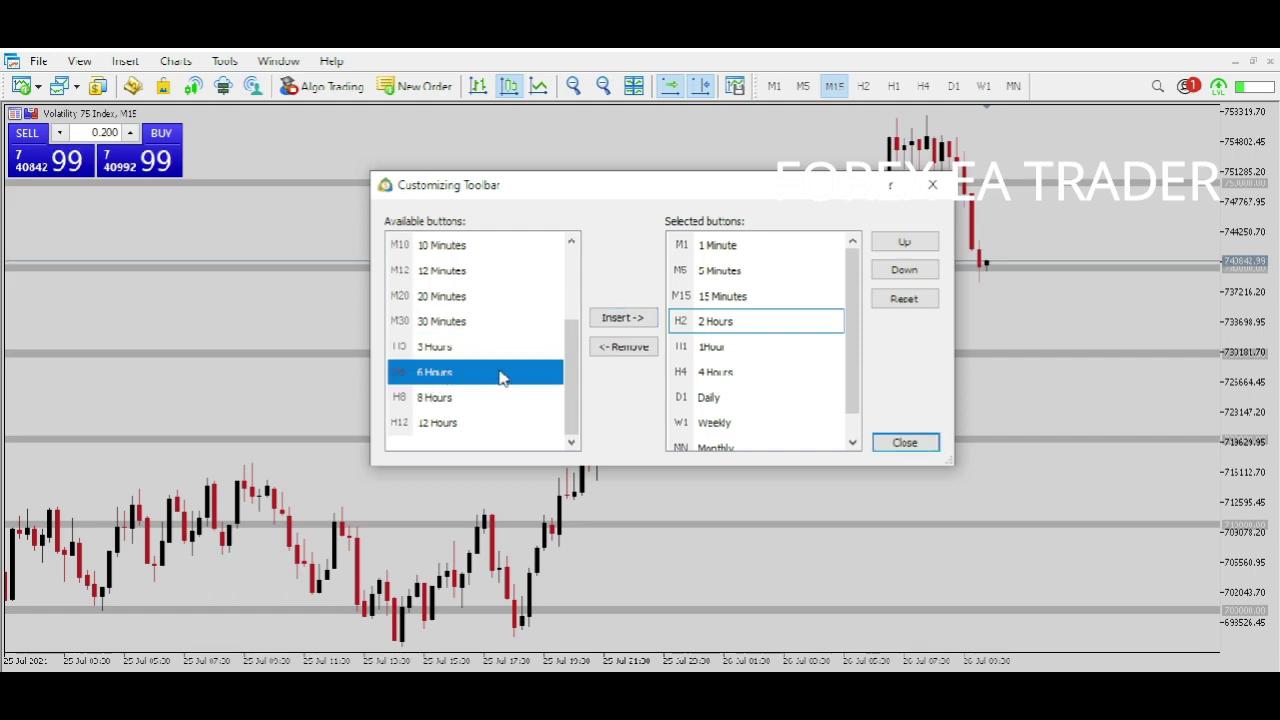
pyautogui.click(622, 320)
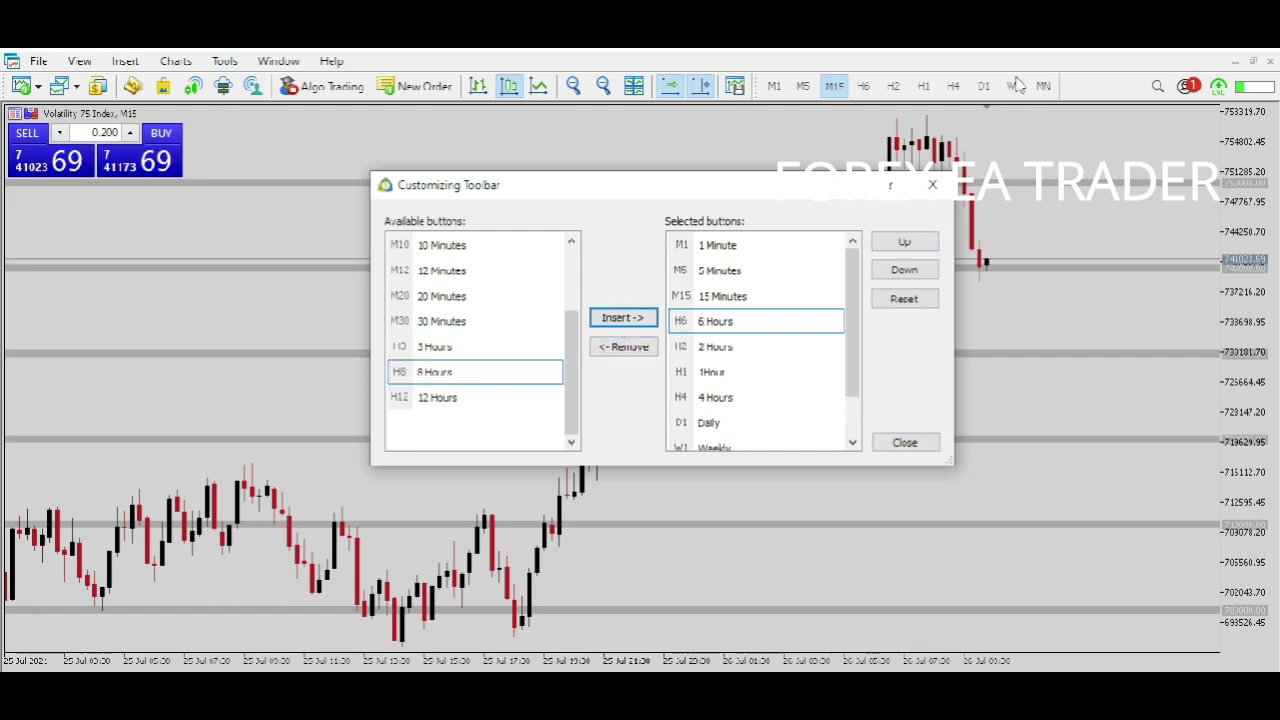
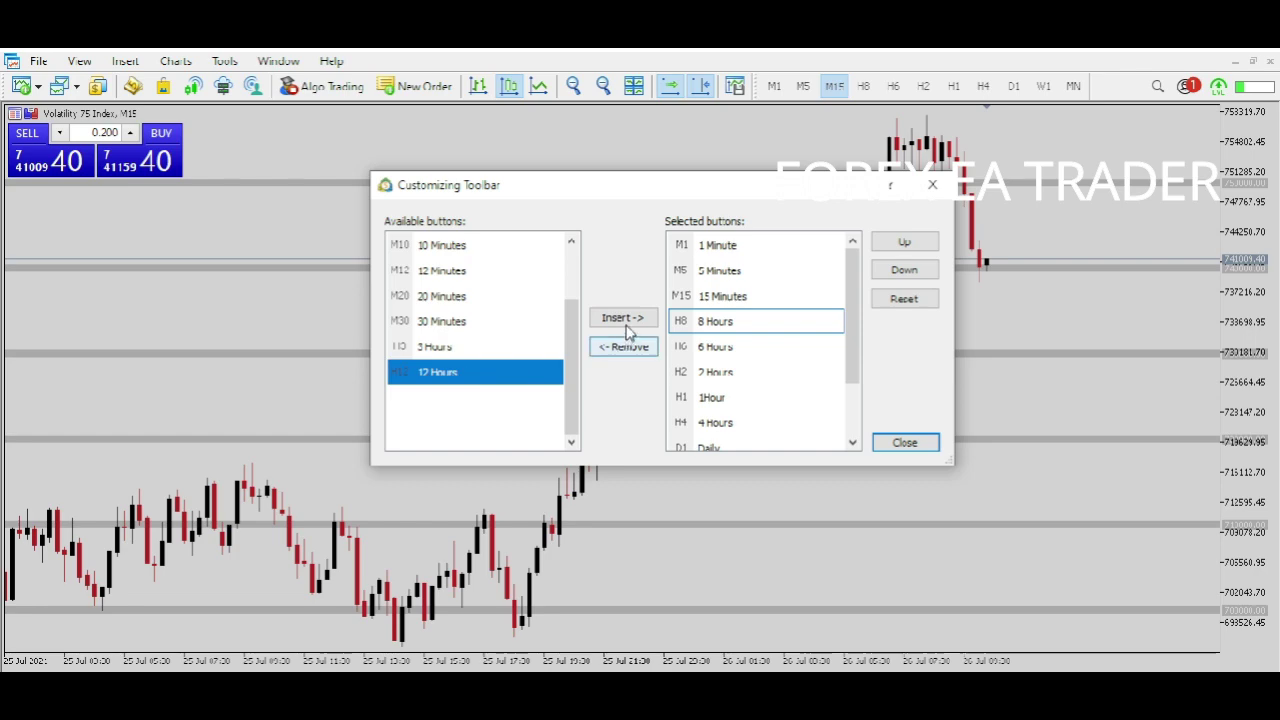
pyautogui.click(622, 318)
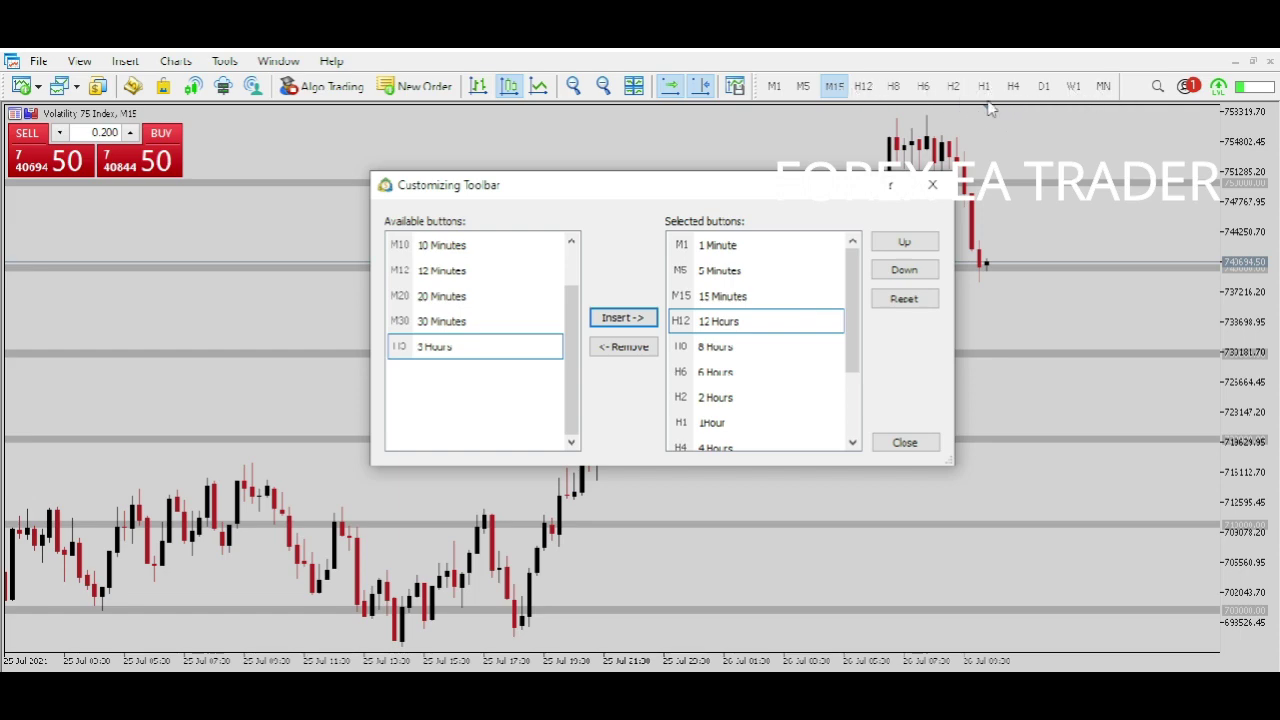
pyautogui.click(745, 298)
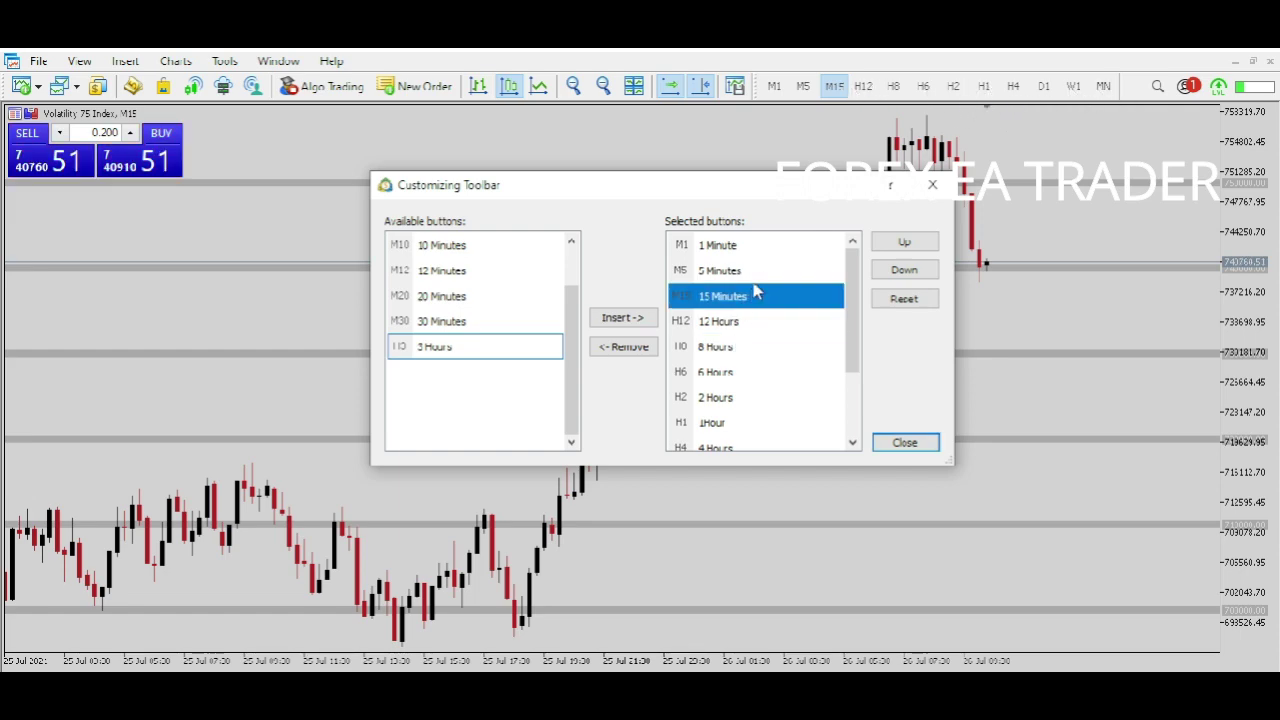
pyautogui.click(612, 352)
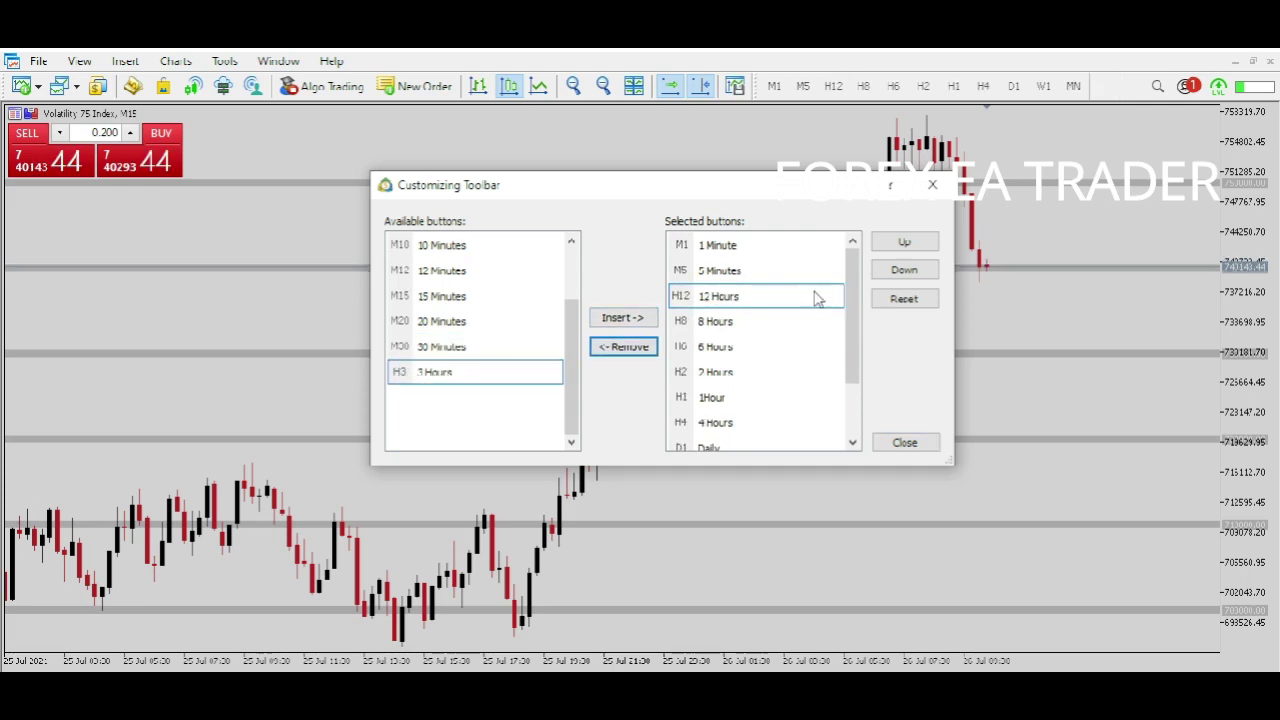
# Reorder the selected hourly buttons in ascending order: 1 Hour, 2 Hours, 4 Hours, 6 Hours, 8 Hours, 12 Hours.
pyautogui.moveTo(857, 314)
pyautogui.mouseDown()
pyautogui.moveTo(848, 372)
pyautogui.moveTo(855, 276)
pyautogui.moveTo(852, 325)
pyautogui.mouseUp()
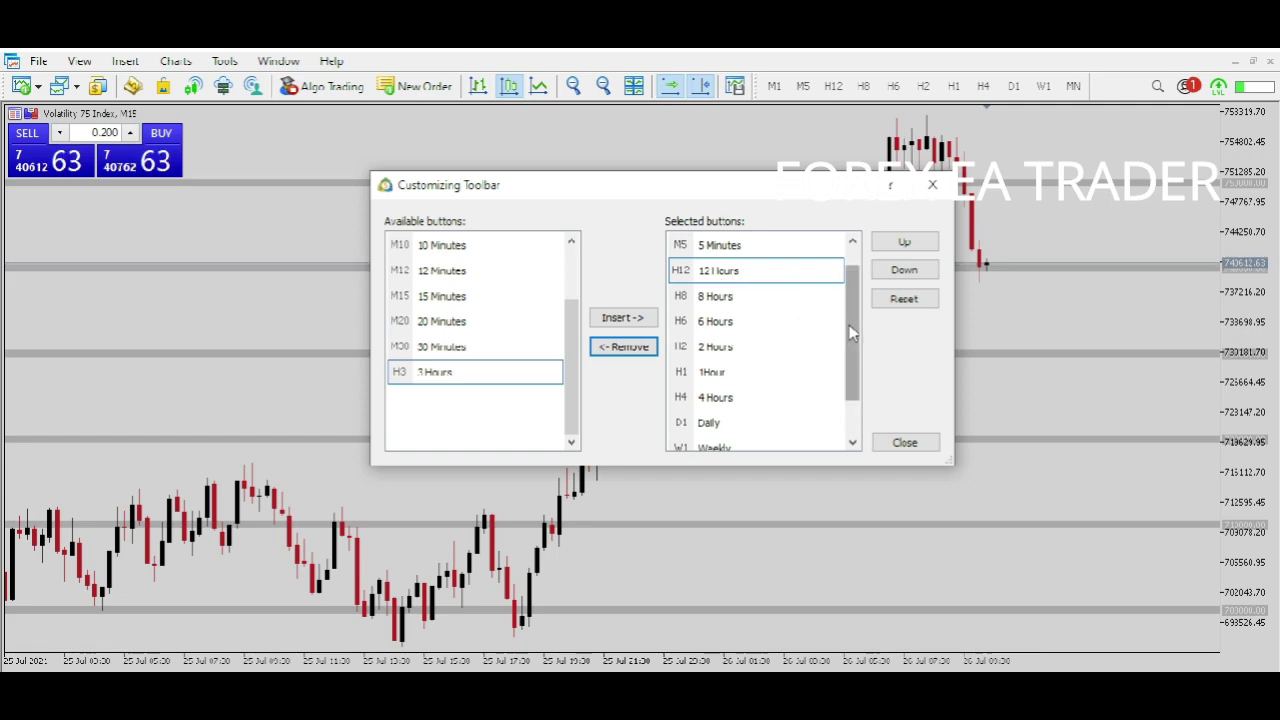
pyautogui.moveTo(716, 275); pyautogui.dragTo(721, 414)
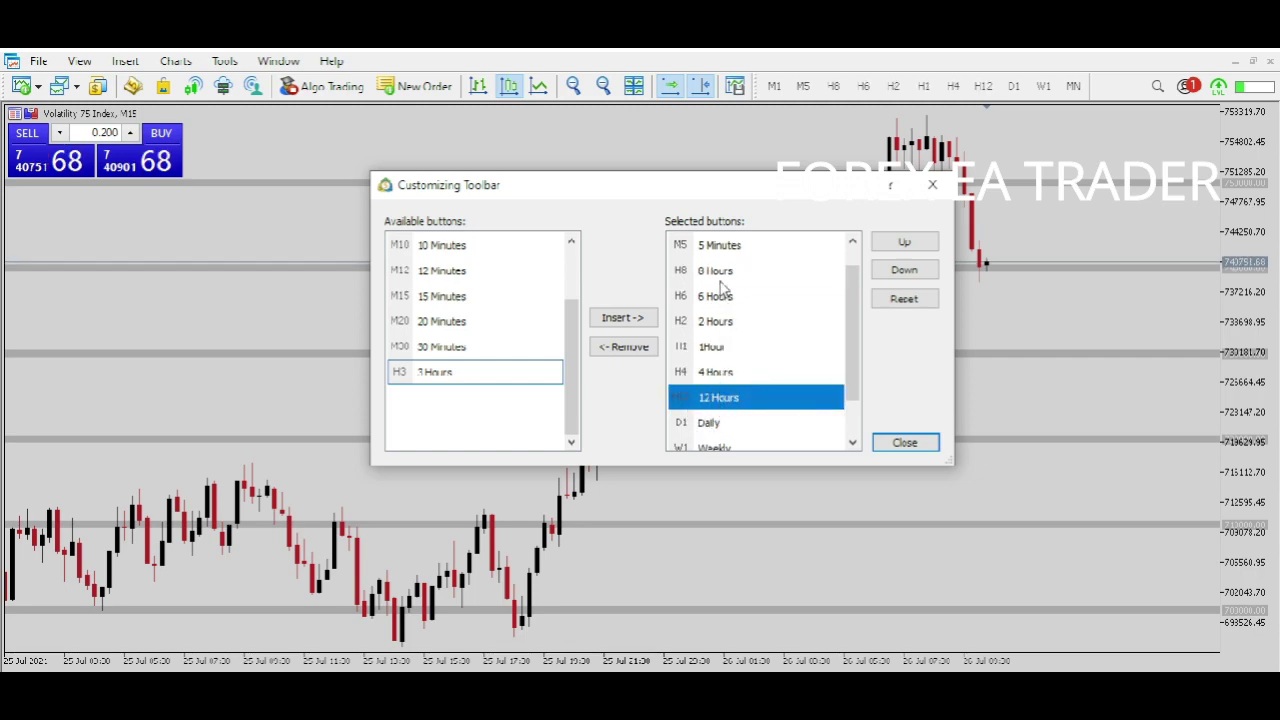
pyautogui.moveTo(724, 274); pyautogui.dragTo(716, 384)
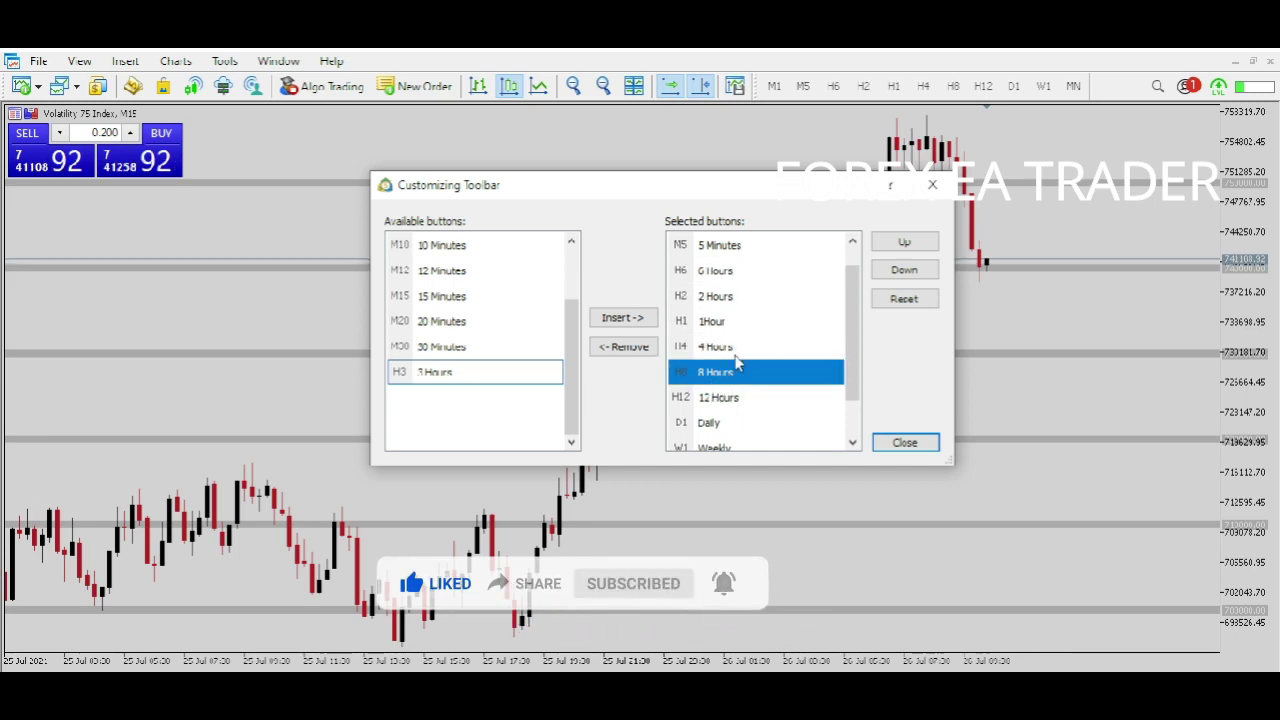
pyautogui.click(723, 303)
pyautogui.moveTo(723, 303); pyautogui.dragTo(712, 345)
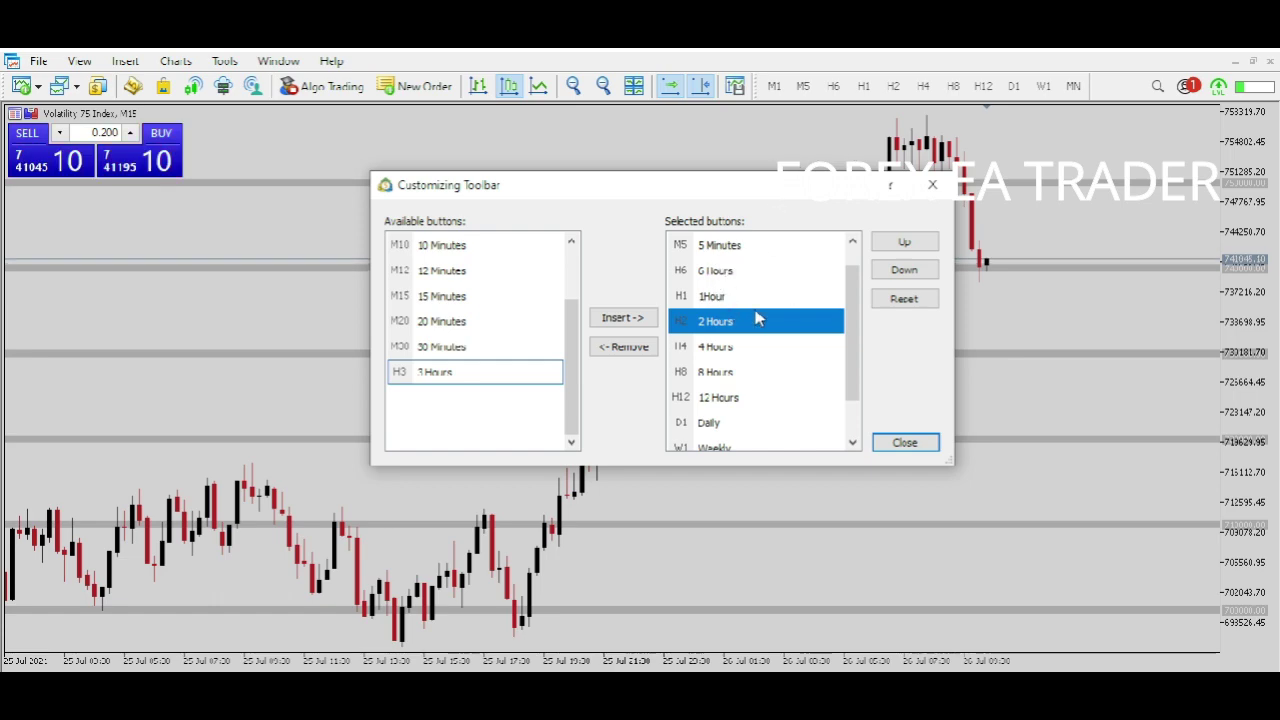
pyautogui.scroll(1, 857, 285)
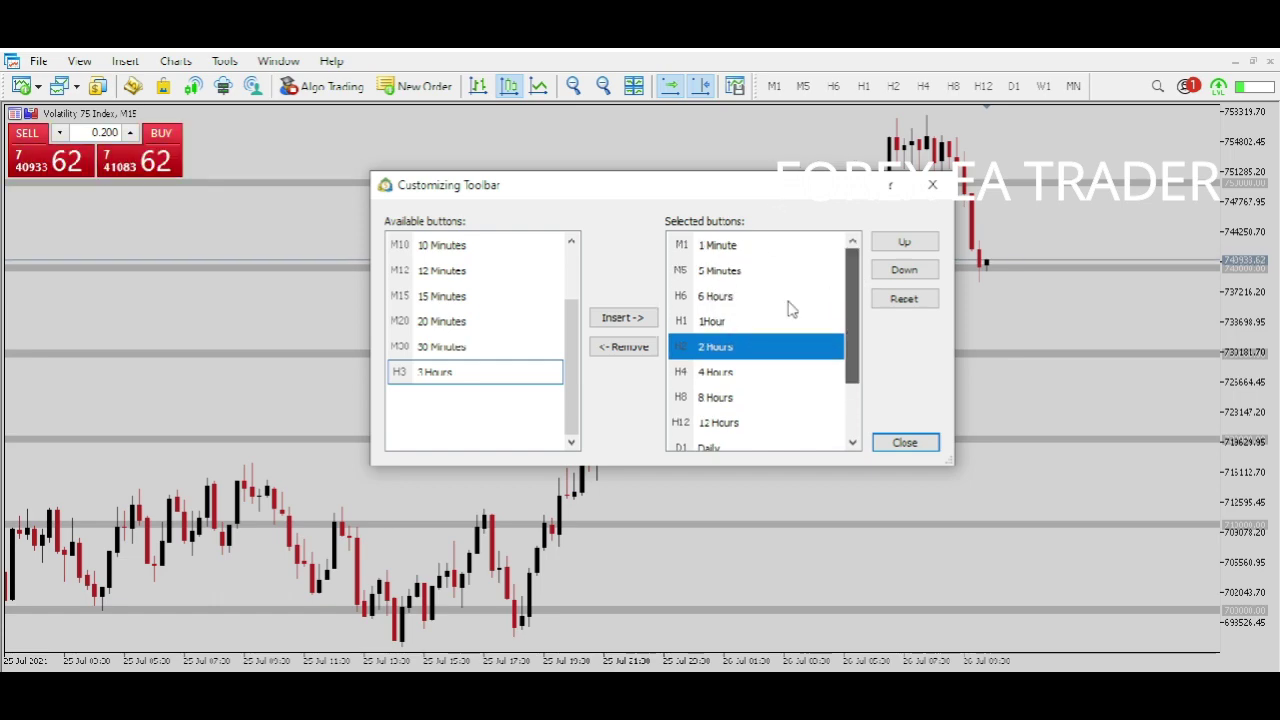
pyautogui.moveTo(714, 298); pyautogui.dragTo(722, 390)
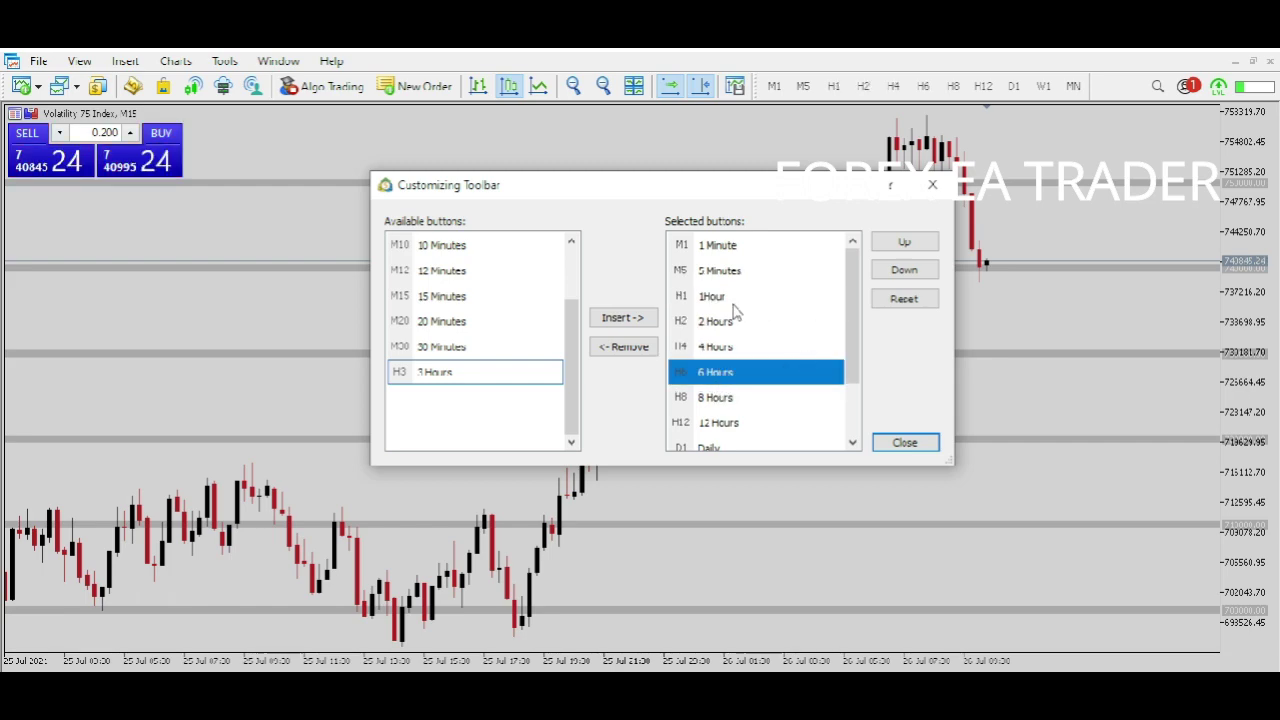
# Remove the 12 Hours and 8 Hours buttons from the timeframes toolbar and close the customization dialog.
pyautogui.moveTo(855, 294); pyautogui.dragTo(842, 368)
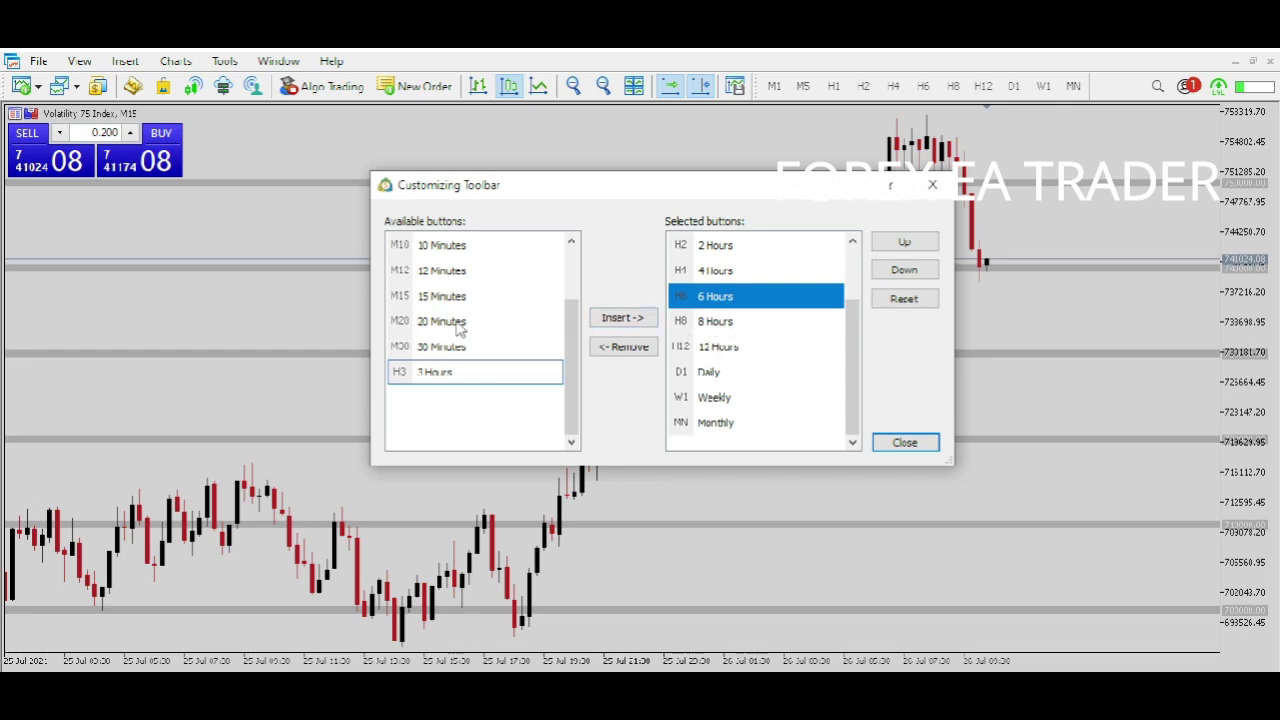
pyautogui.click(720, 347)
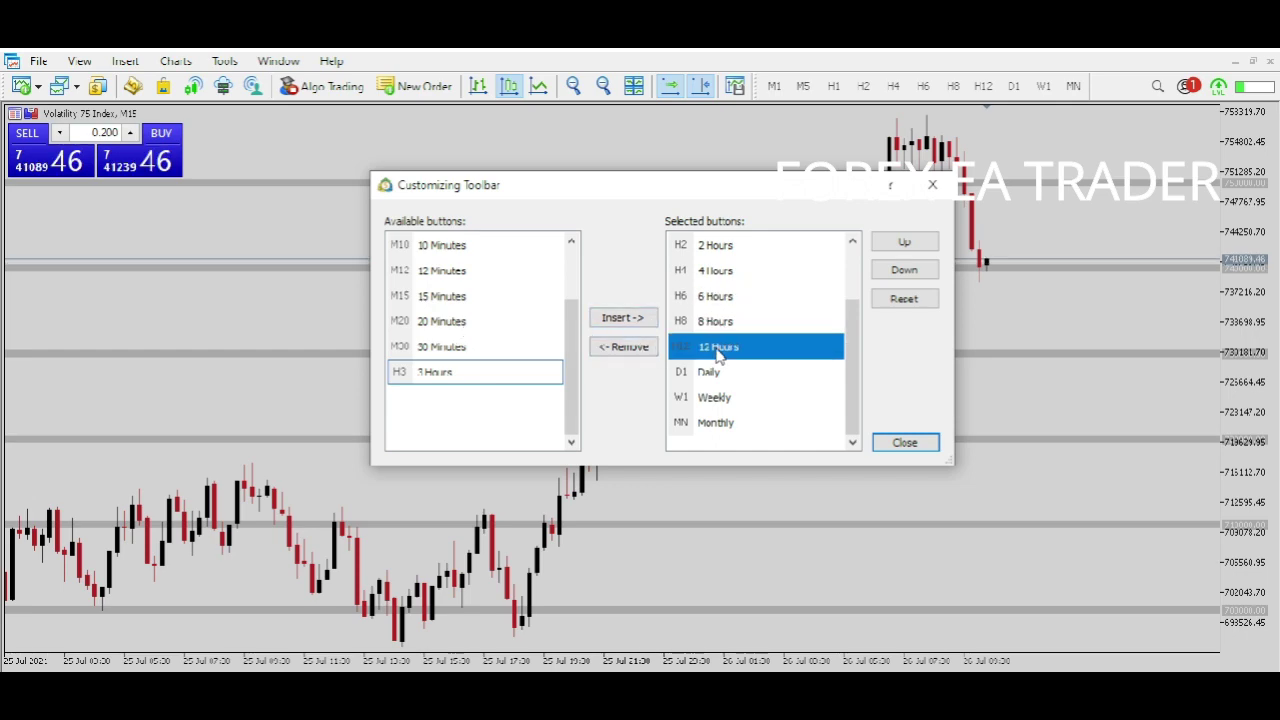
pyautogui.click(618, 350)
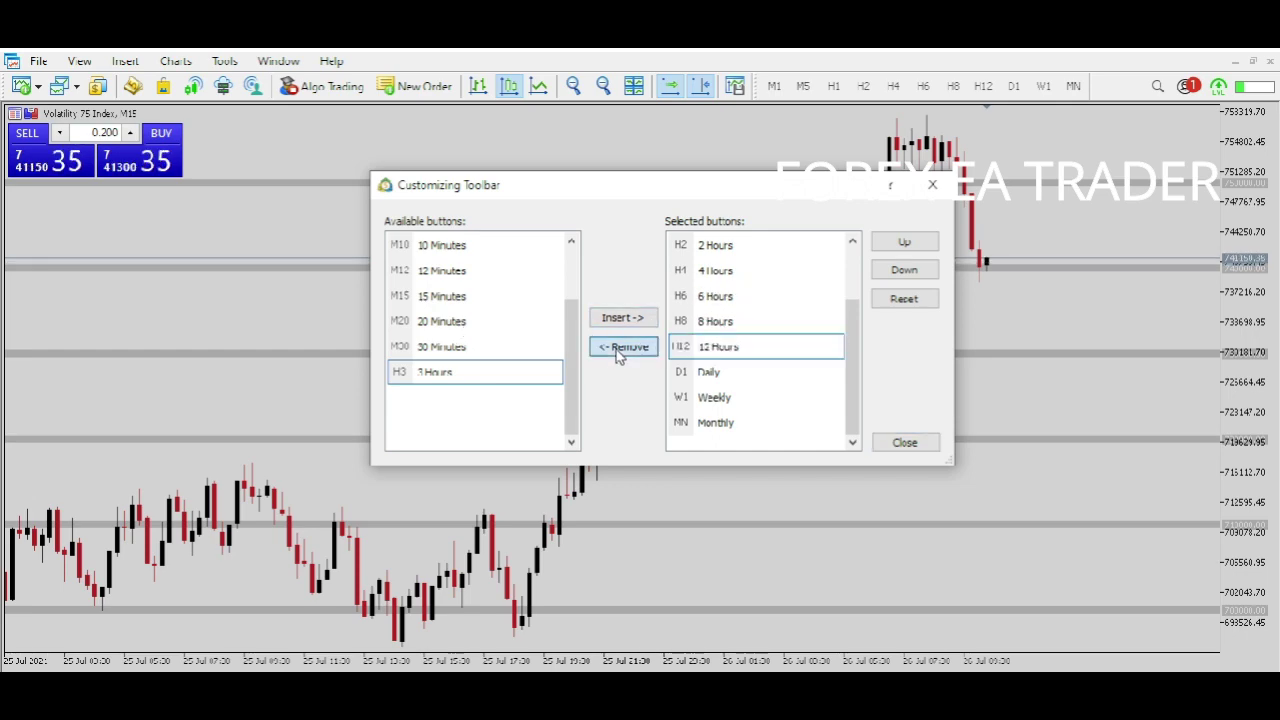
pyautogui.click(718, 322)
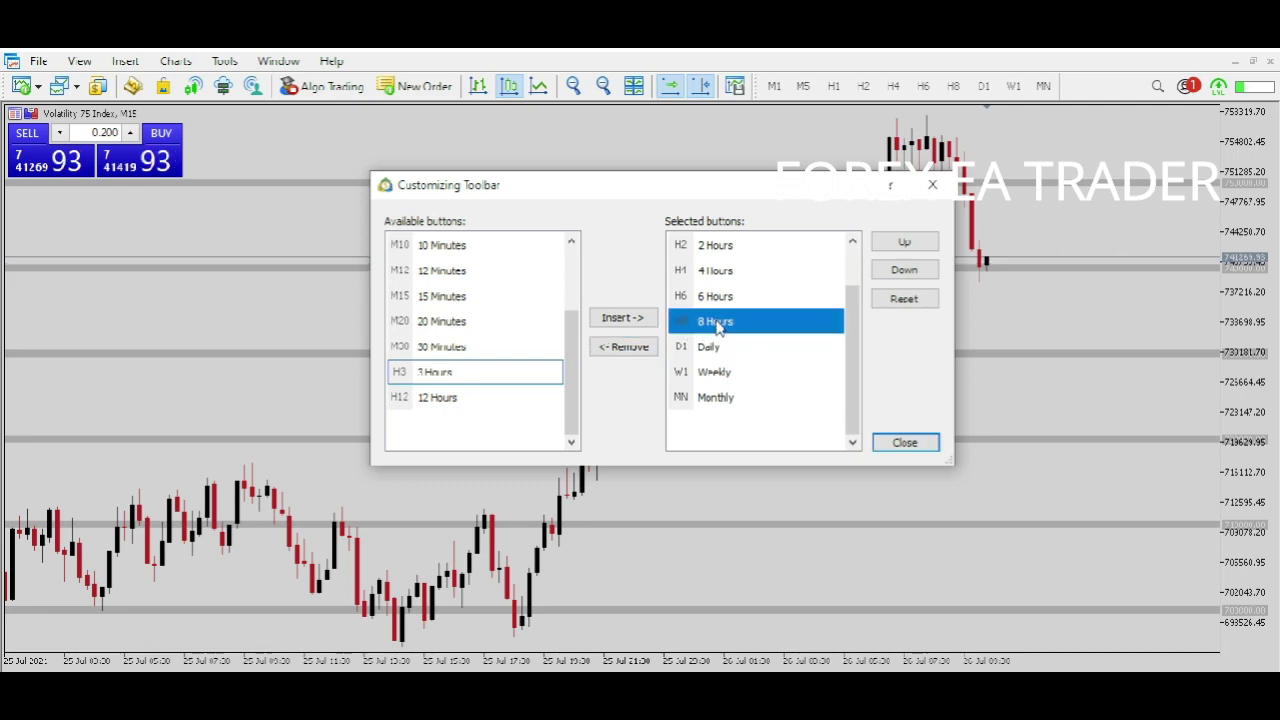
pyautogui.click(640, 346)
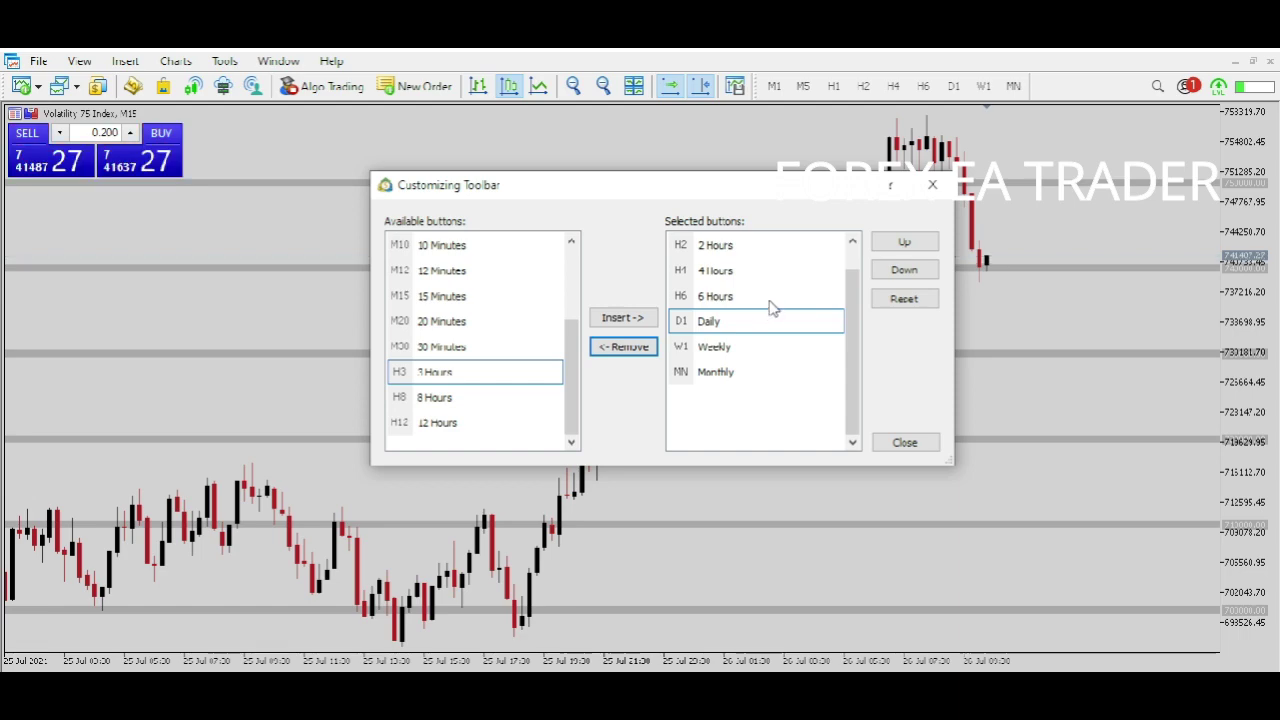
pyautogui.click(905, 443)
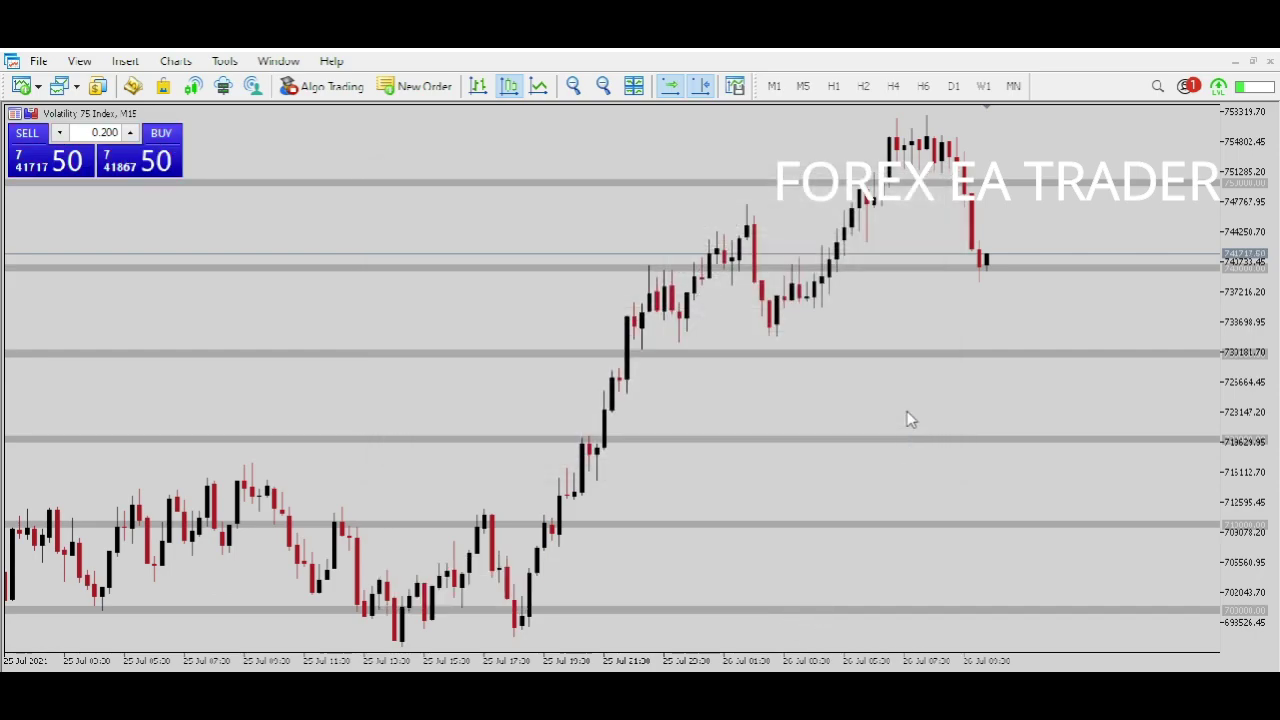
# Switch the Volatility 75 Index chart to the H6 timeframe and on to H2.
pyautogui.click(924, 86)
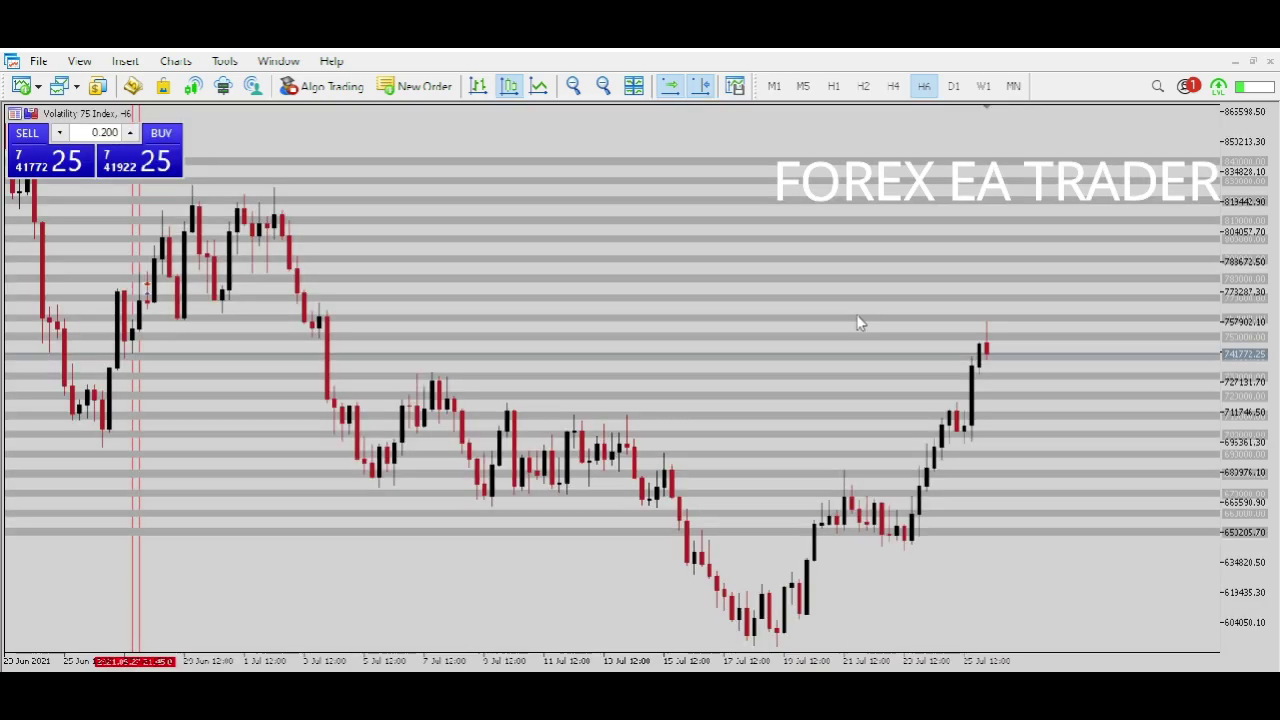
pyautogui.click(864, 86)
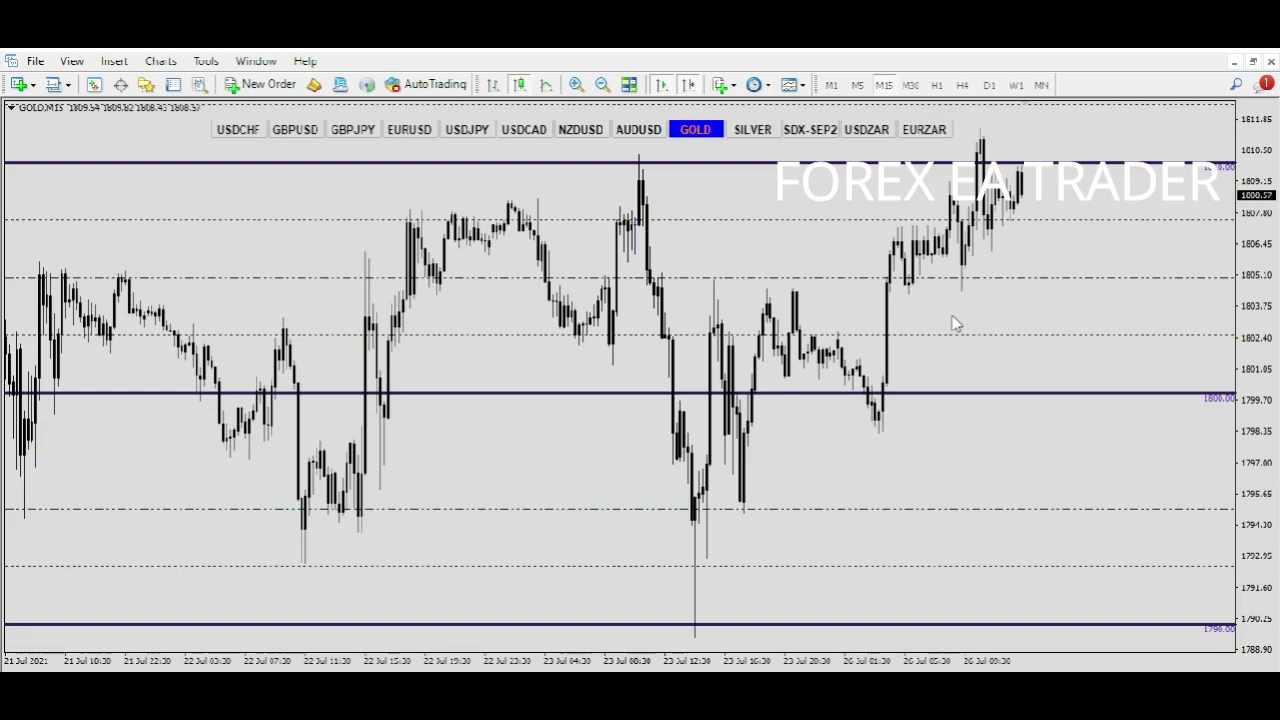
# In MetaTrader 4 with the GOLD chart, examine the available and selected timeframe buttons in the toolbar customization, and close it.
pyautogui.rightClick(995, 89)
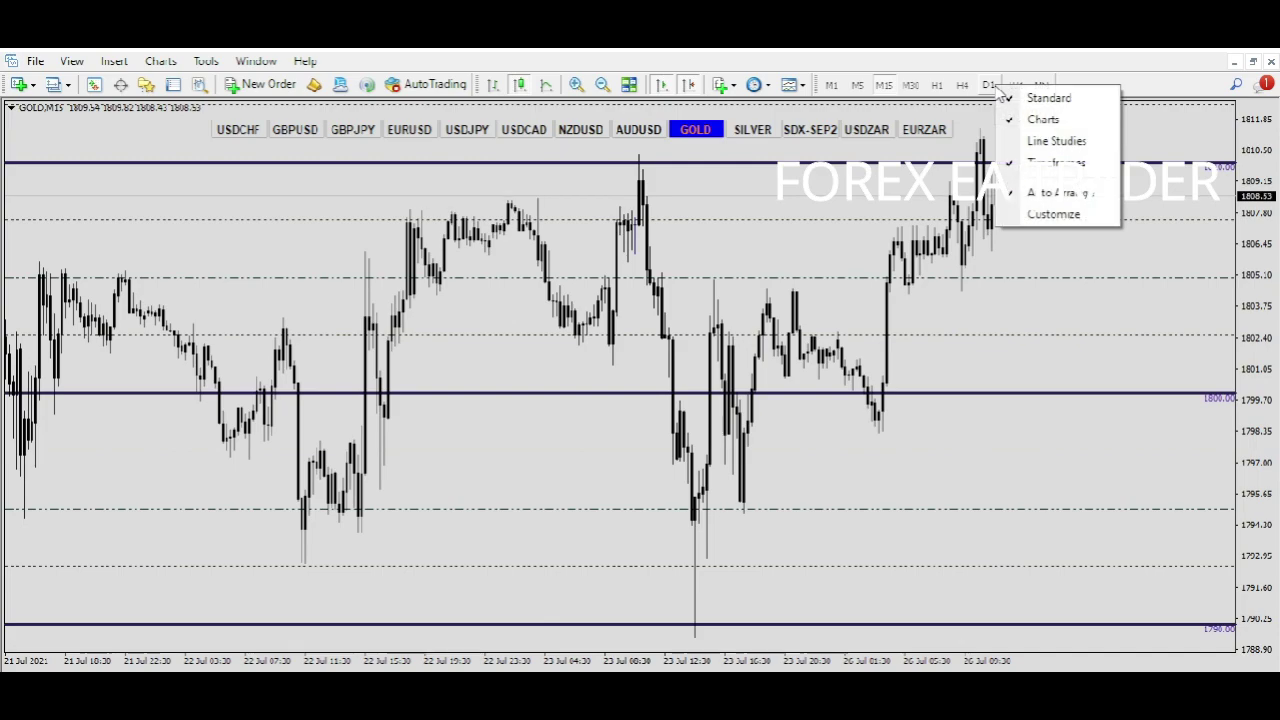
pyautogui.click(1045, 215)
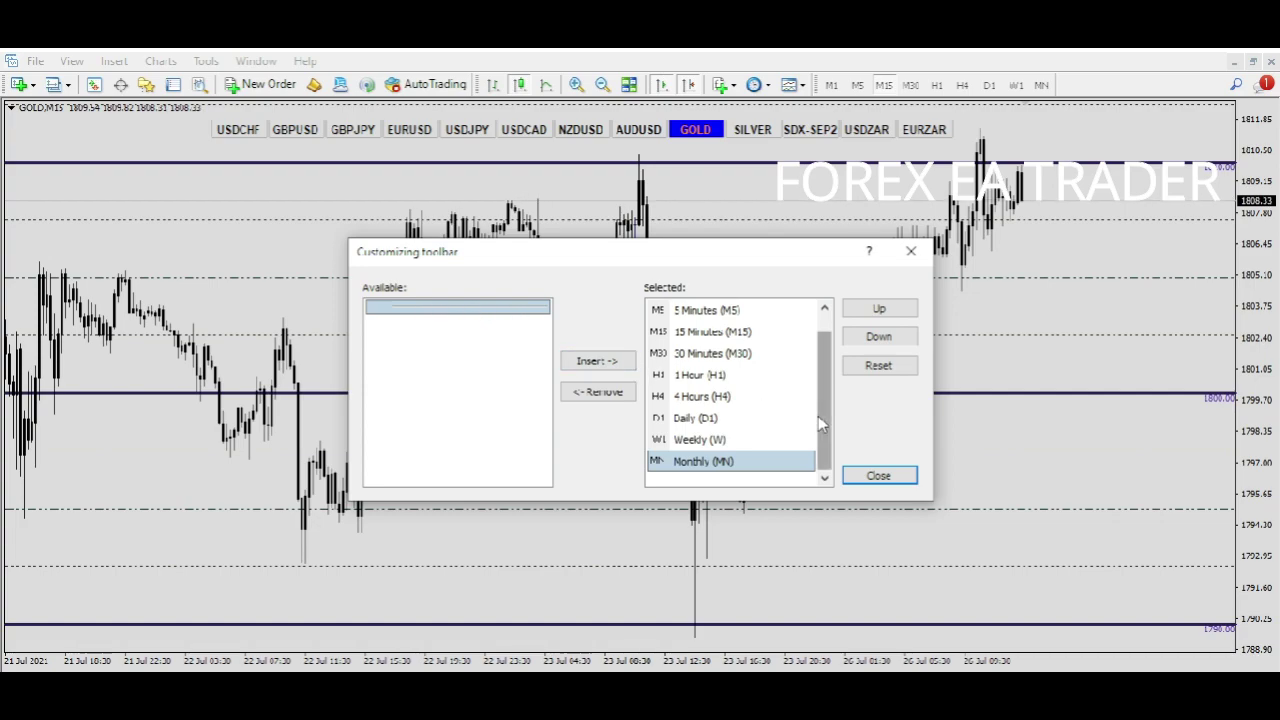
pyautogui.scroll(1, 818, 425)
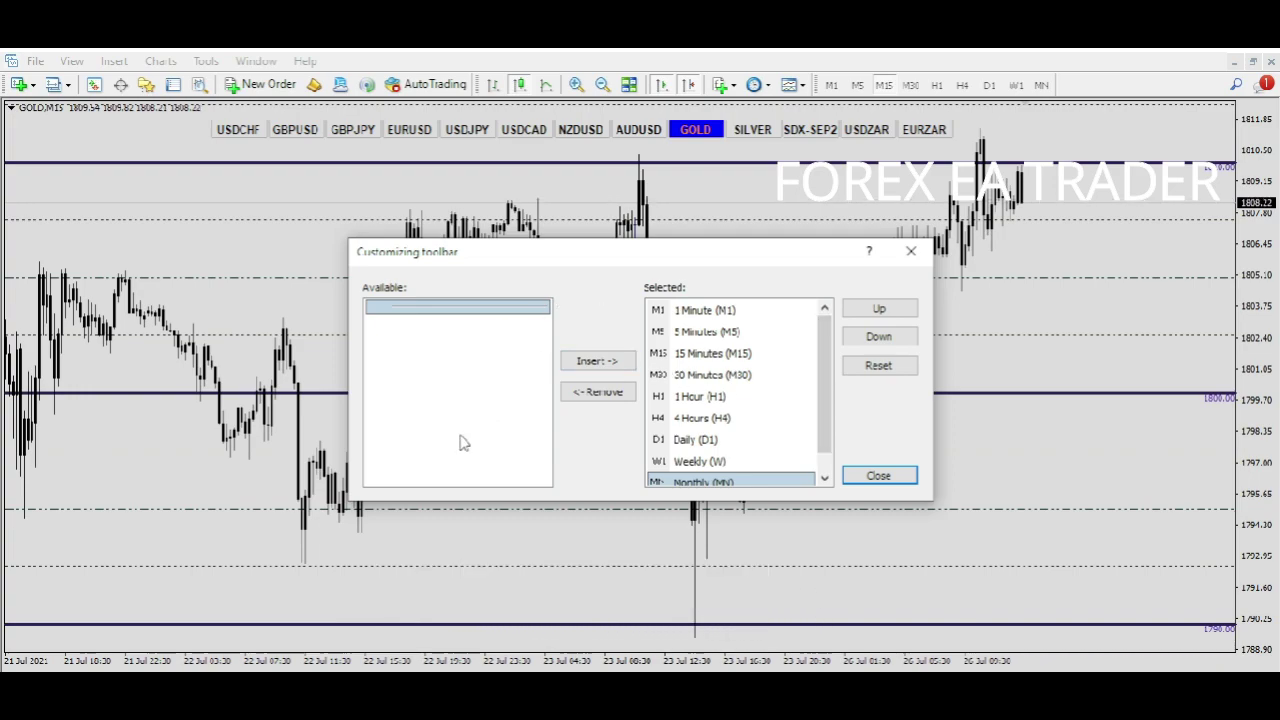
pyautogui.click(882, 478)
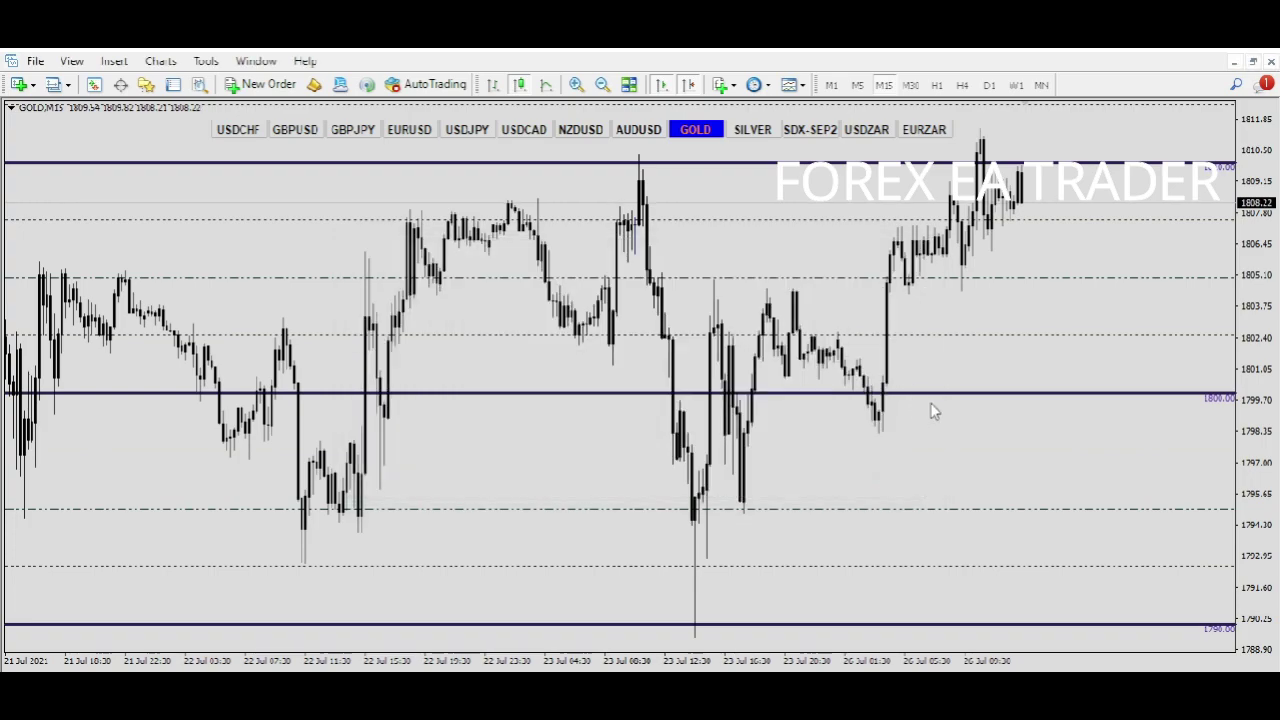